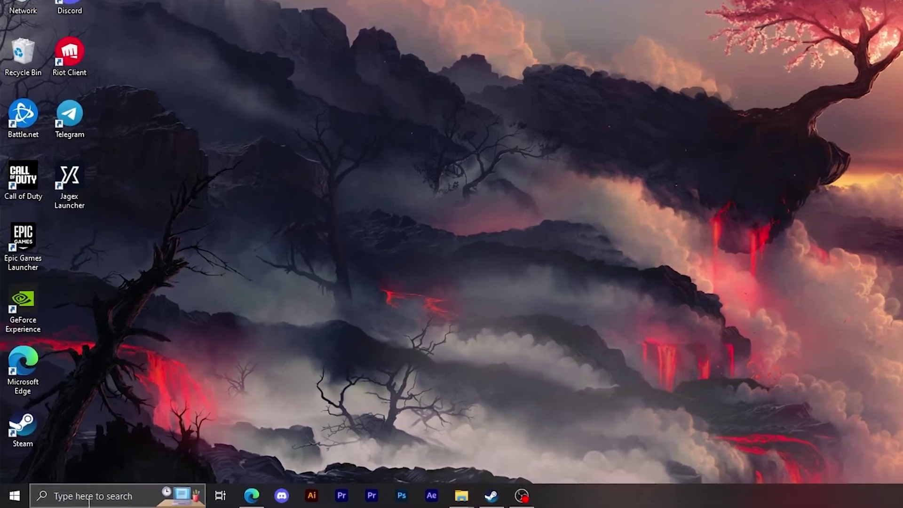
Search Windows for 'mouse' and bring up Mouse Properties on the Pointer Options page
{"action": "left_click", "coordinate": [71, 503]}
{"action": "type", "text": "mo"}
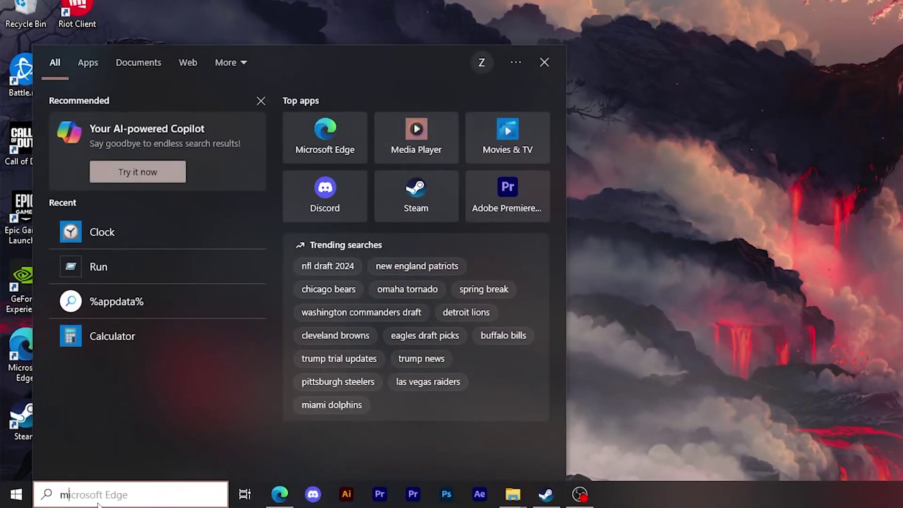
{"action": "type", "text": "use"}
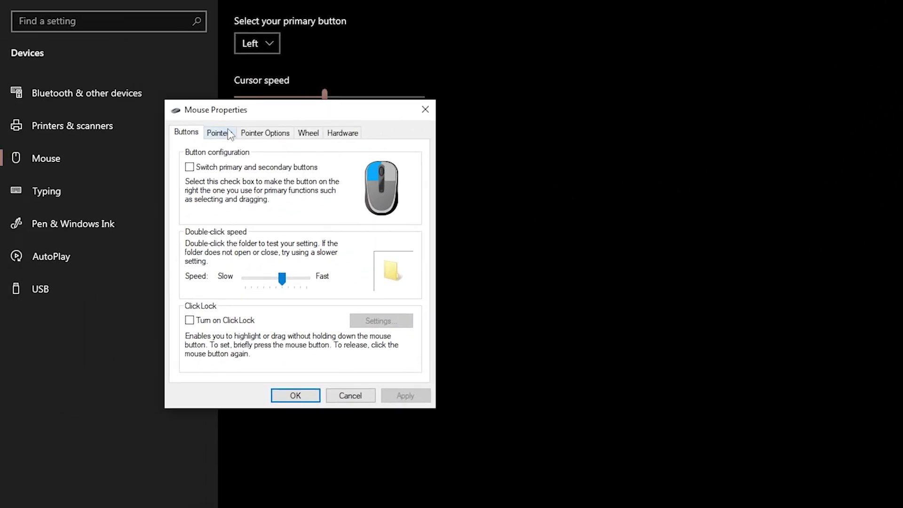
{"action": "left_click", "coordinate": [261, 135]}
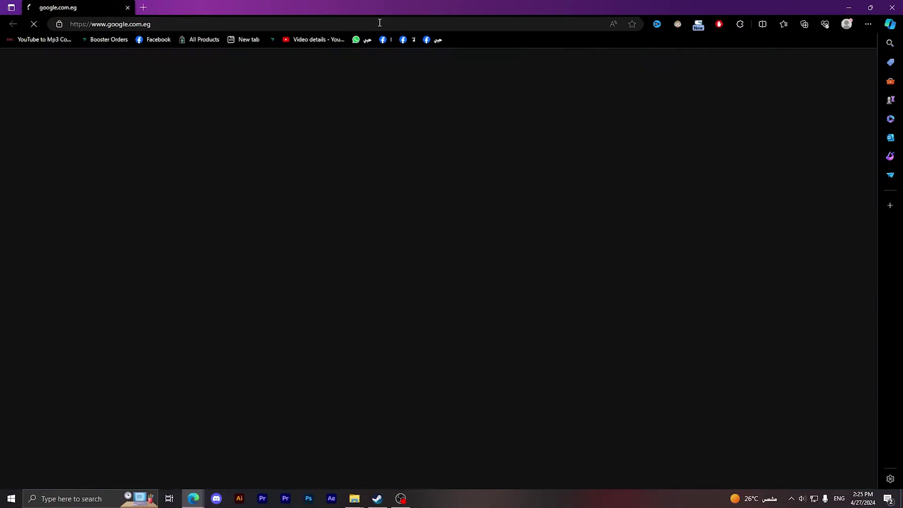
Run a Google search for 'dpi analyzer'
{"action": "left_click", "coordinate": [410, 240]}
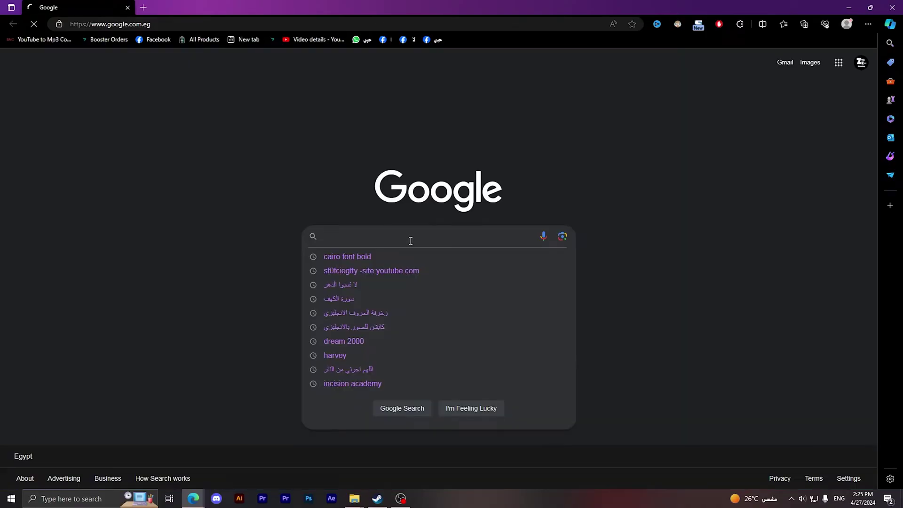
{"action": "type", "text": "dp"}
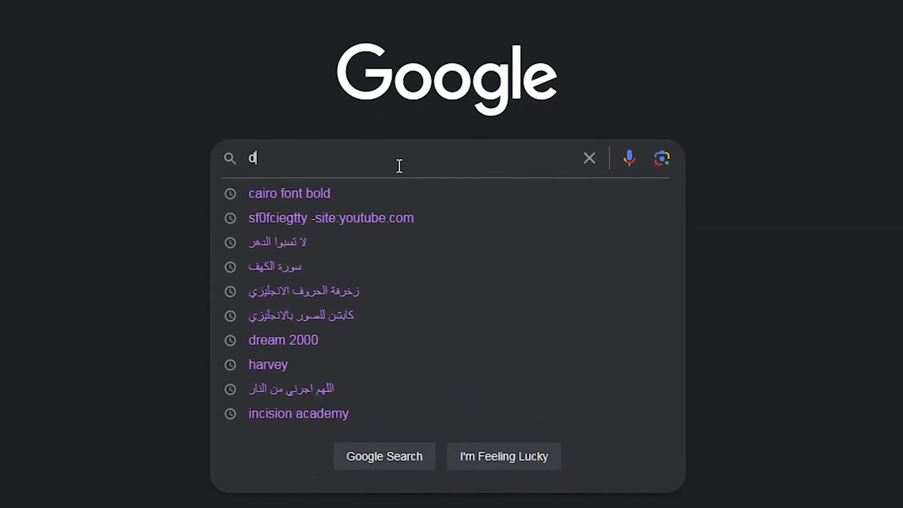
{"action": "type", "text": "i analy"}
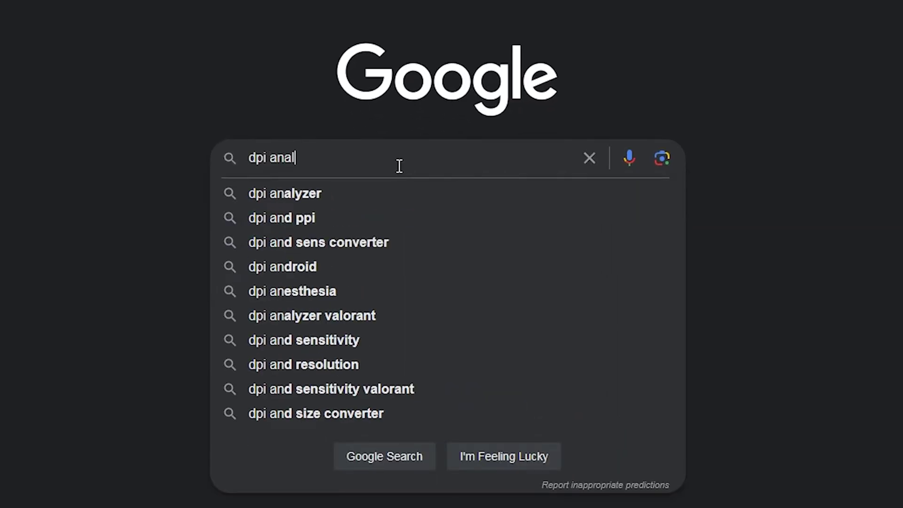
{"action": "type", "text": "zer"}
{"action": "key", "text": "Return"}
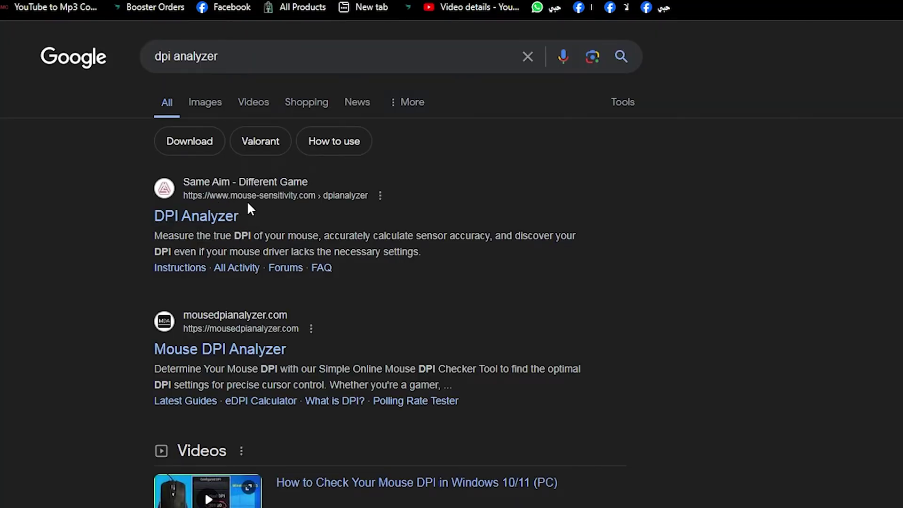
Open the mouse-sensitivity.com DPI Analyzer and set a 10 Centimeters target distance
{"action": "left_click", "coordinate": [224, 225]}
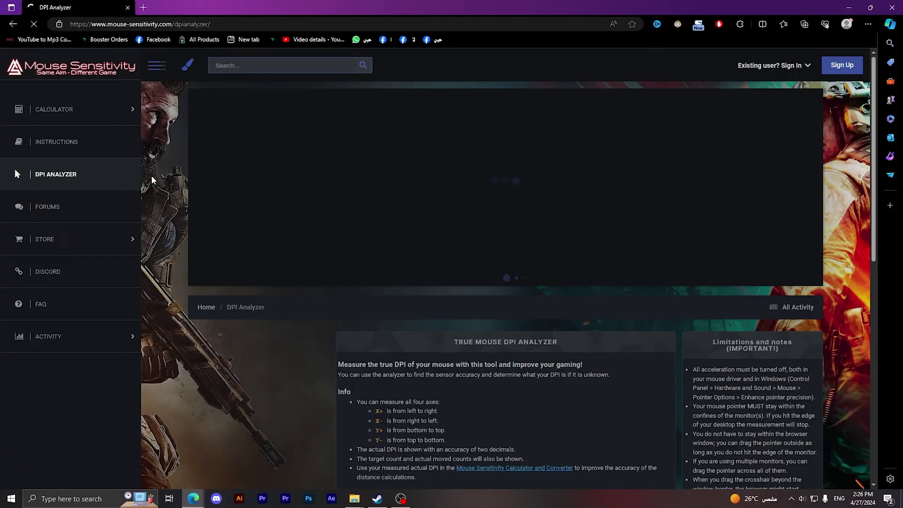
{"action": "scroll", "coordinate": [281, 205], "scroll_direction": "down", "scroll_amount": 10}
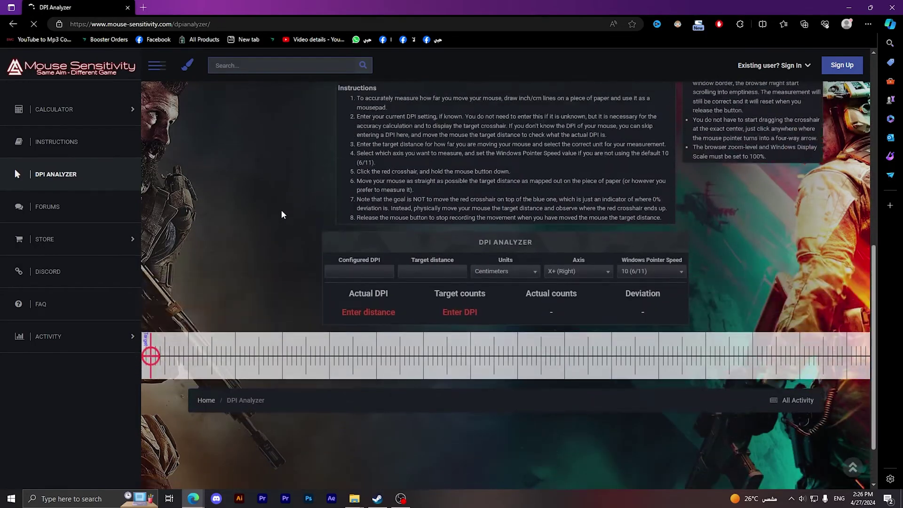
{"action": "scroll", "coordinate": [243, 292], "scroll_direction": "up", "scroll_amount": 6}
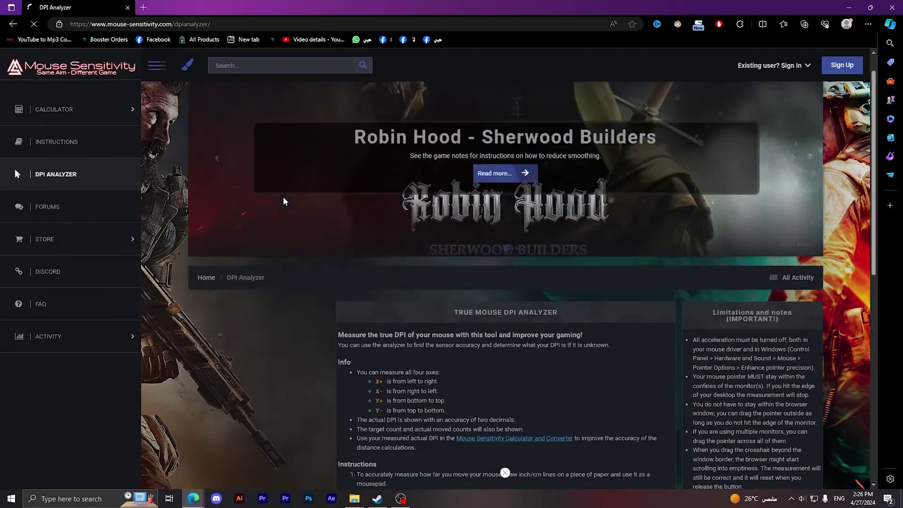
{"action": "scroll", "coordinate": [283, 202], "scroll_direction": "down", "scroll_amount": 10}
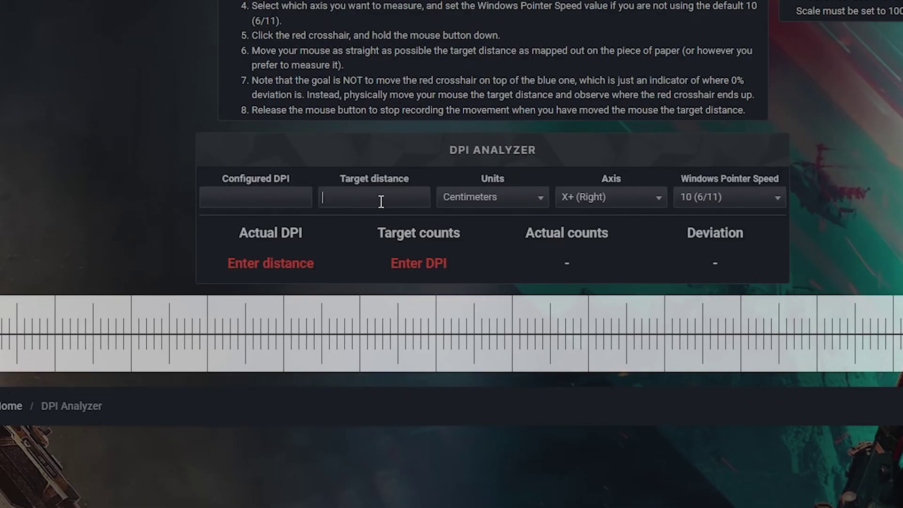
{"action": "type", "text": "10"}
{"action": "left_click", "coordinate": [449, 200]}
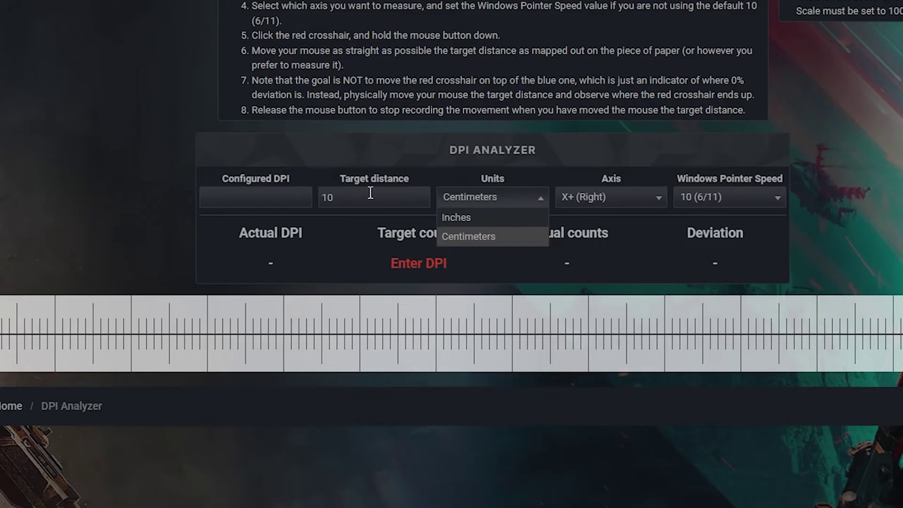
{"action": "left_click", "coordinate": [469, 202]}
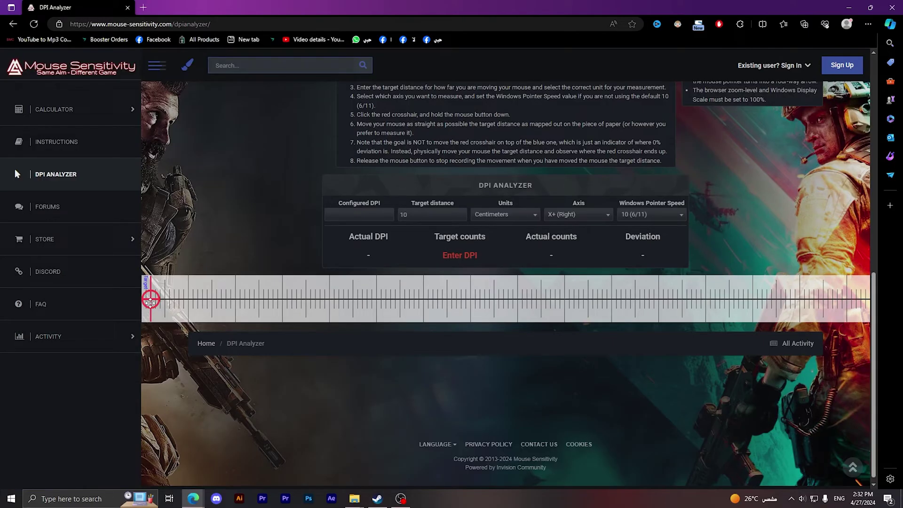
Drag the red crosshair right across 10 cm of mouse travel, reading 1590 counts (403.86 DPI)
{"action": "mouse_move", "coordinate": [126, 337]}
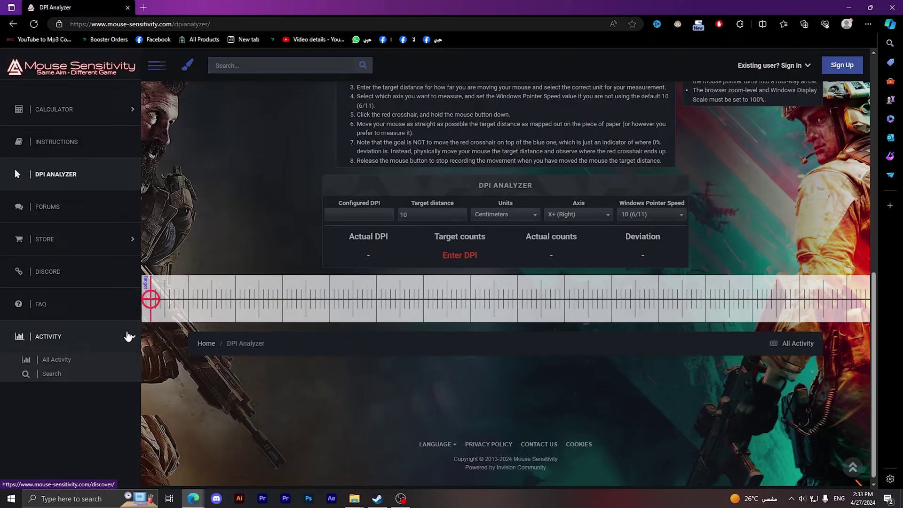
{"action": "left_click_drag", "start_coordinate": [151, 299], "coordinate": [895, 289]}
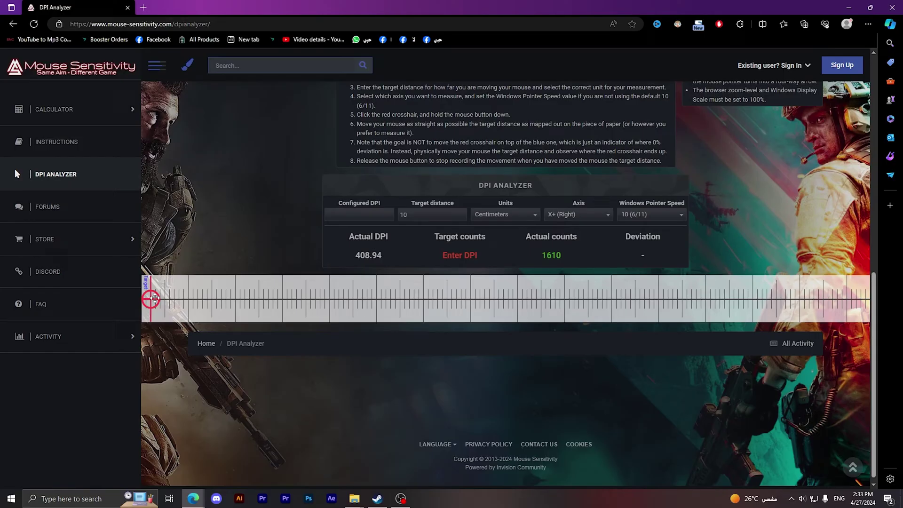
{"action": "left_click_drag", "start_coordinate": [155, 298], "coordinate": [869, 299]}
Search 'raw accel' and go to the a1xd/rawaccel GitHub releases page for v1.6.1
{"action": "left_click", "coordinate": [143, 8]}
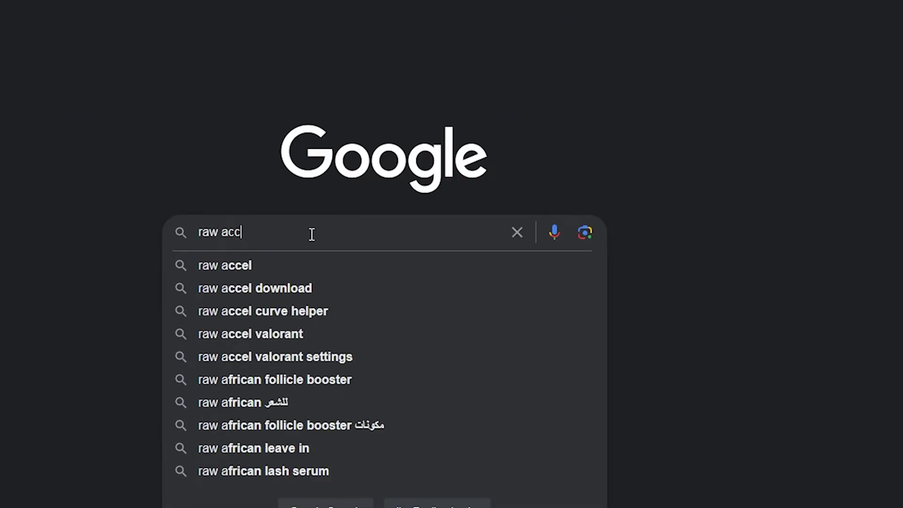
{"action": "key", "text": "Escape"}
{"action": "key", "text": "Return"}
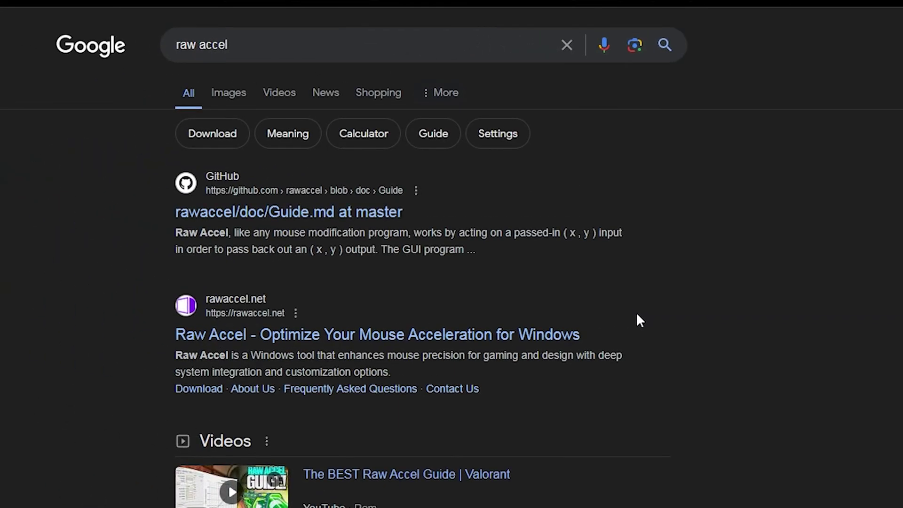
{"action": "left_click", "coordinate": [257, 216]}
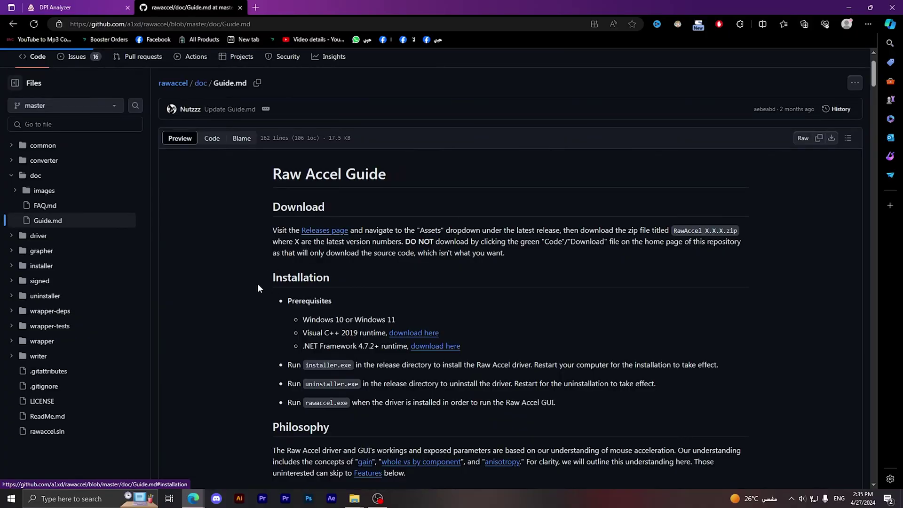
{"action": "left_click", "coordinate": [219, 224]}
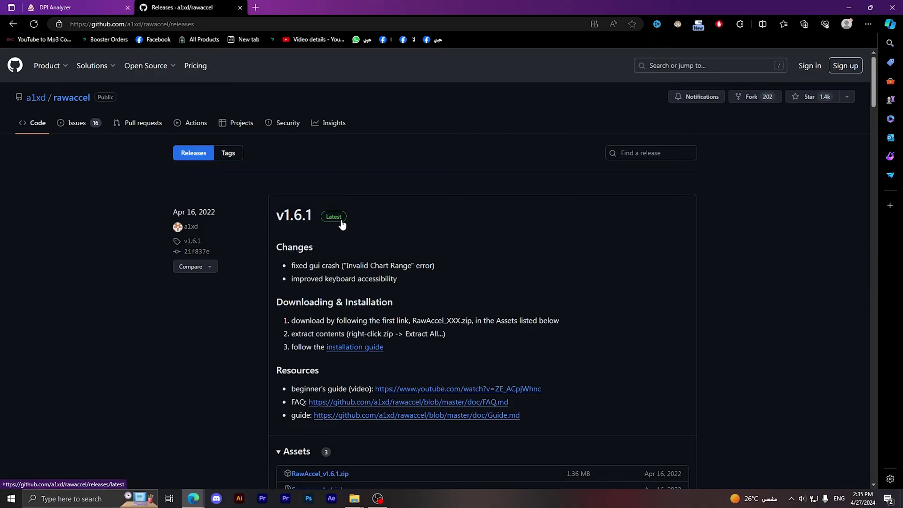
{"action": "scroll", "coordinate": [384, 224], "scroll_direction": "down", "scroll_amount": 1}
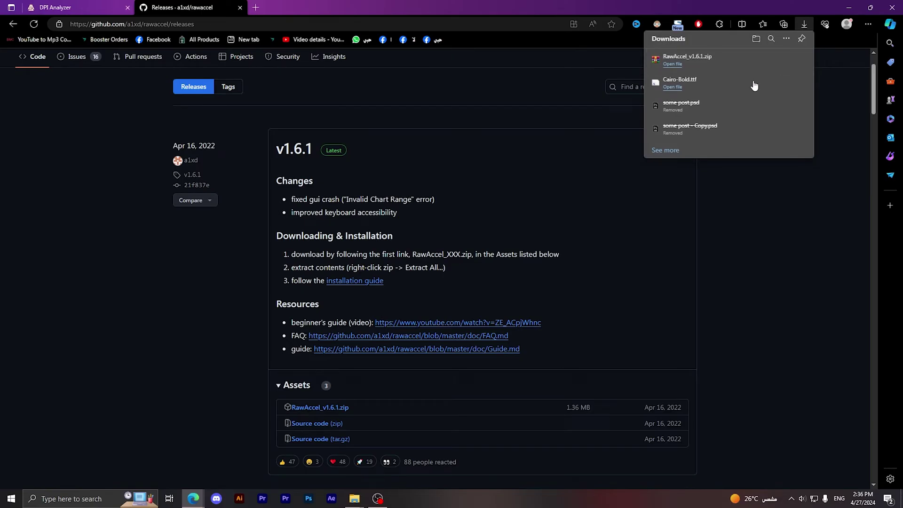
Show RawAccel_v1.6.1.zip in Downloads and extract it into its own folder
{"action": "left_click", "coordinate": [773, 59]}
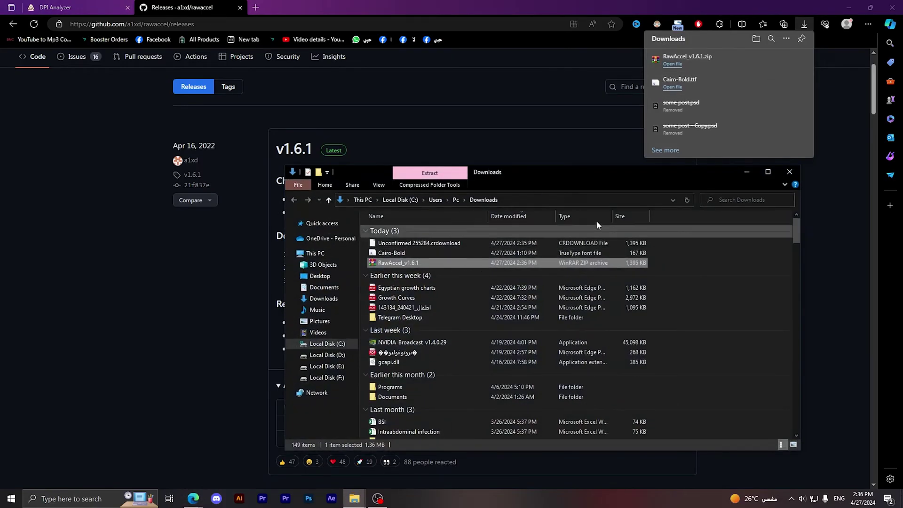
{"action": "left_click", "coordinate": [760, 173]}
{"action": "right_click", "coordinate": [123, 94]}
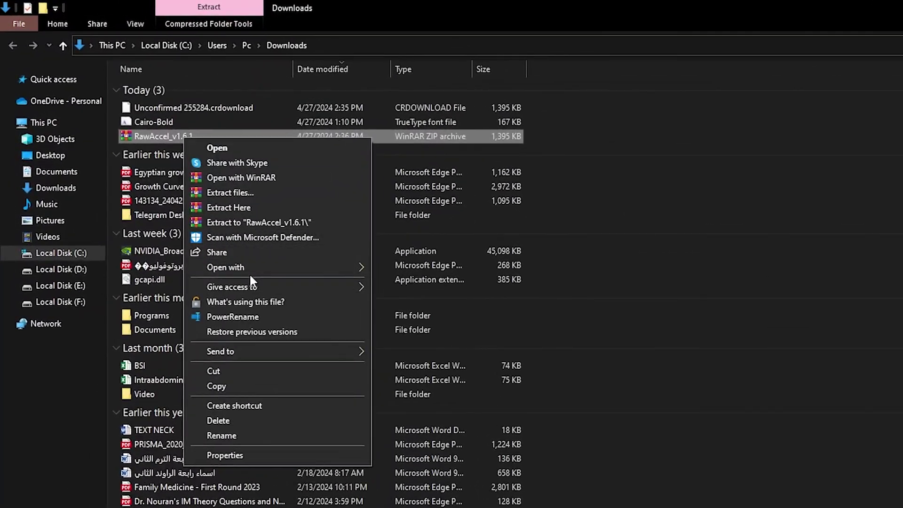
{"action": "left_click", "coordinate": [263, 222]}
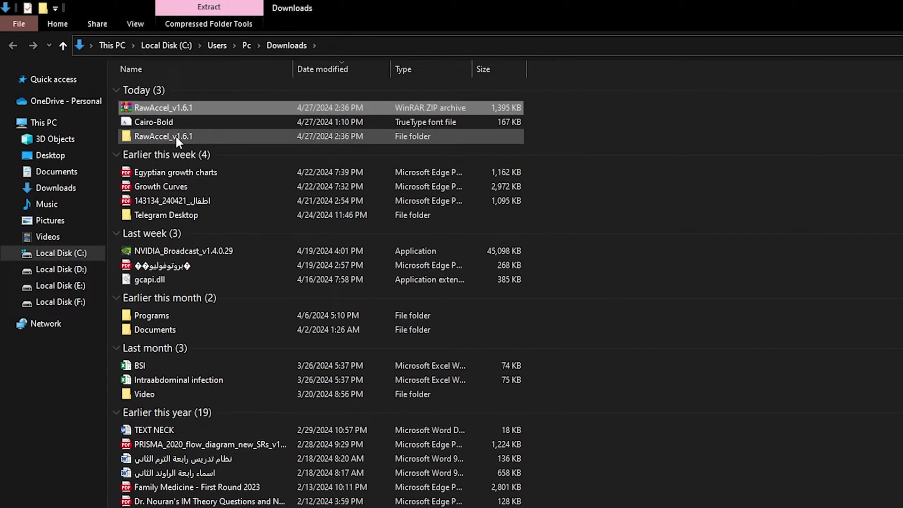
Open RawAccel_v1.6.1 > RawAccel and run the installer
{"action": "left_click", "coordinate": [176, 137]}
{"action": "double_click", "coordinate": [176, 136]}
{"action": "double_click", "coordinate": [148, 91]}
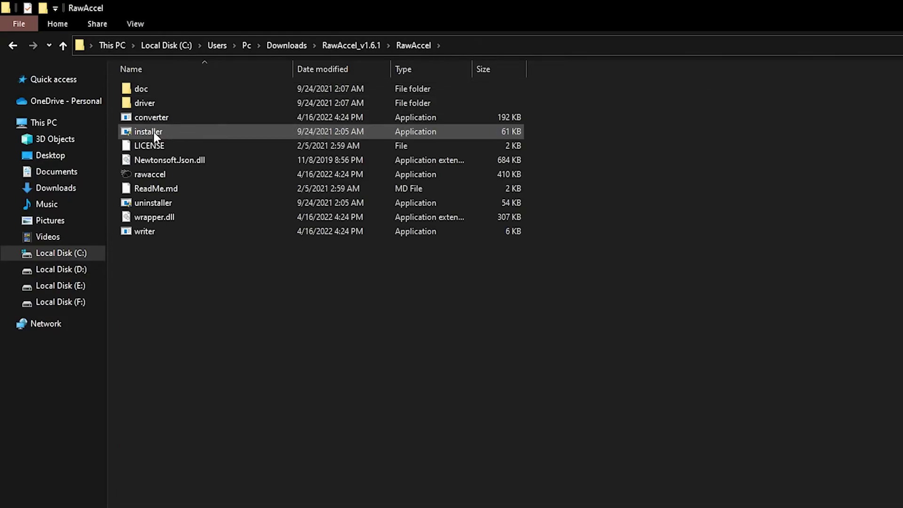
{"action": "double_click", "coordinate": [164, 177]}
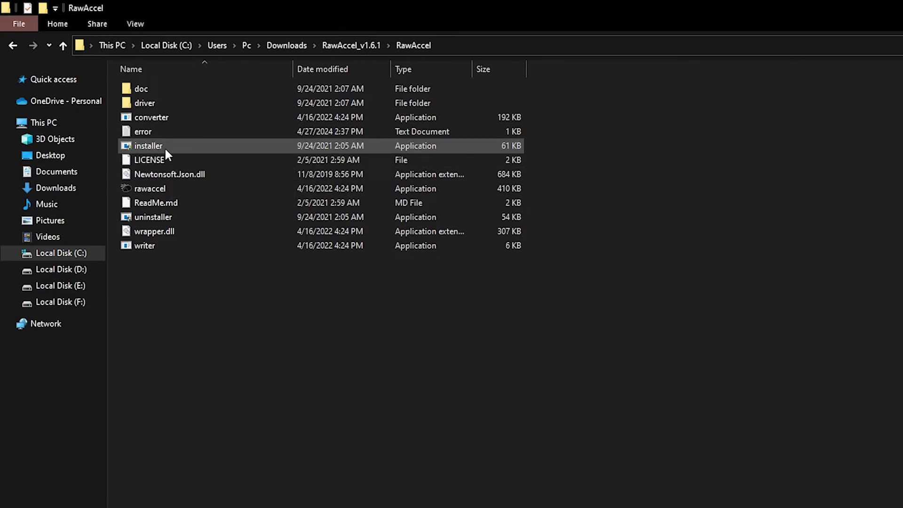
{"action": "double_click", "coordinate": [152, 145]}
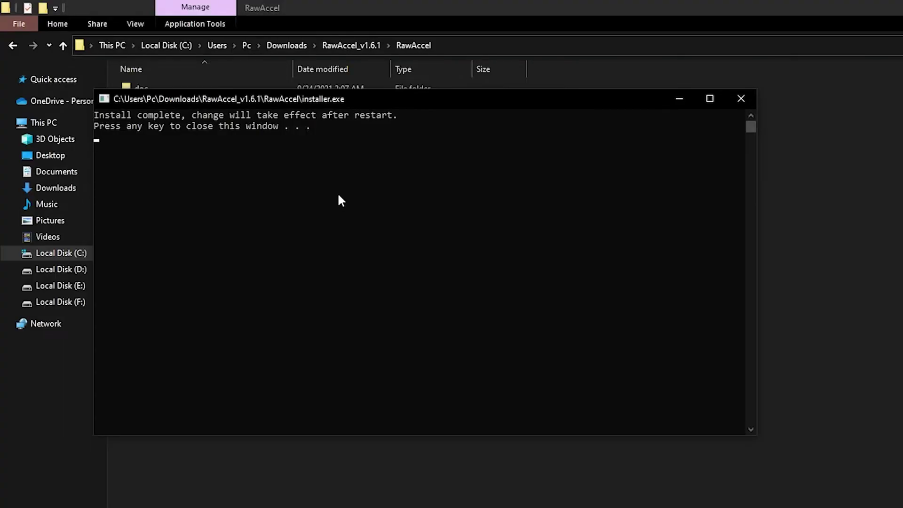
Close the finished installer console and restart the PC from the Start power menu
{"action": "key", "text": "Return"}
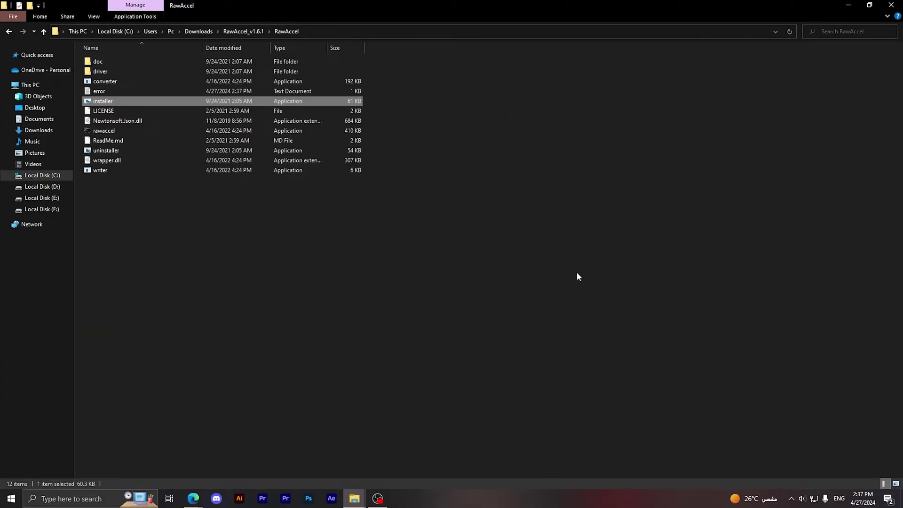
{"action": "left_click", "coordinate": [10, 498]}
{"action": "left_click", "coordinate": [19, 478]}
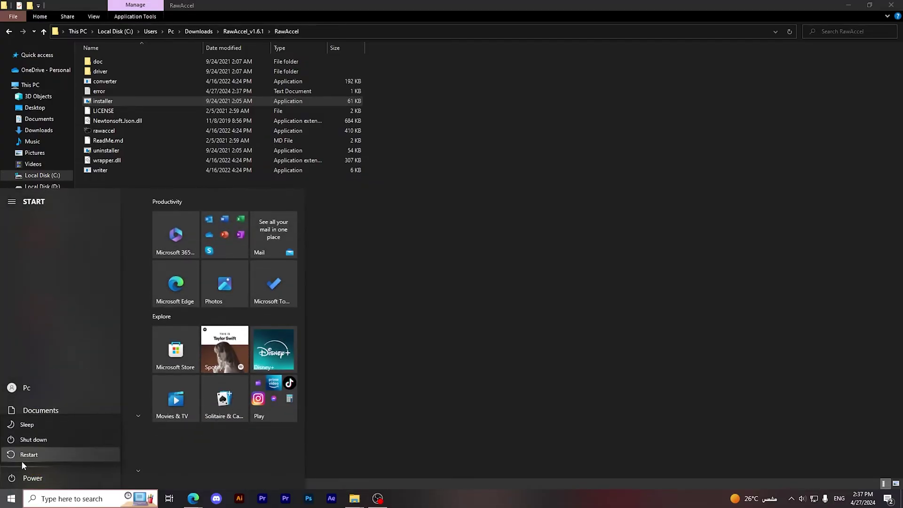
{"action": "left_click", "coordinate": [37, 456]}
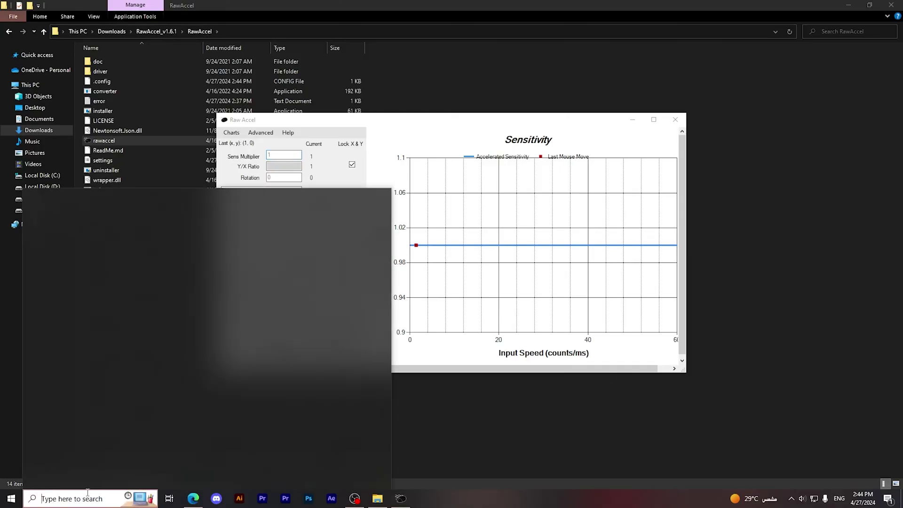
Launch Calculator from the recent apps in Windows Search
{"action": "left_click", "coordinate": [70, 499]}
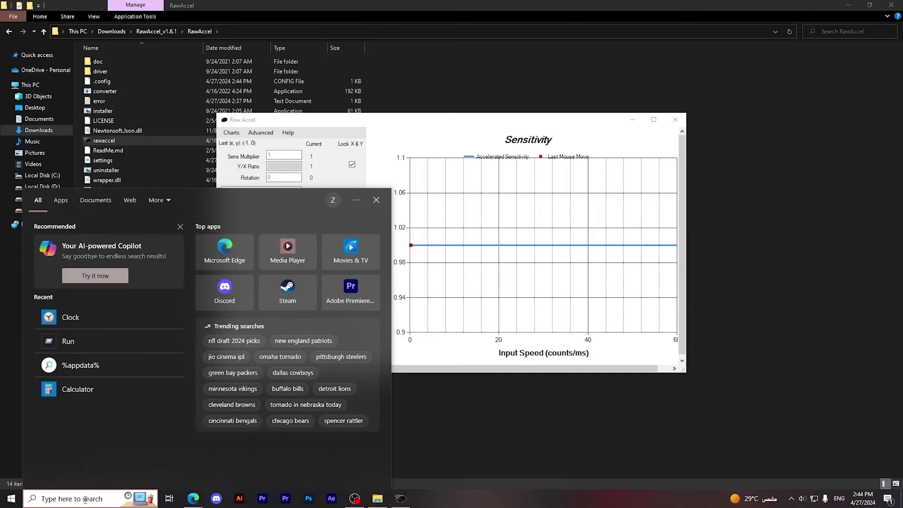
{"action": "left_click", "coordinate": [82, 391]}
Place Calculator beside Raw Accel and compute 800 ÷ 400 = 2
{"action": "left_click", "coordinate": [867, 7]}
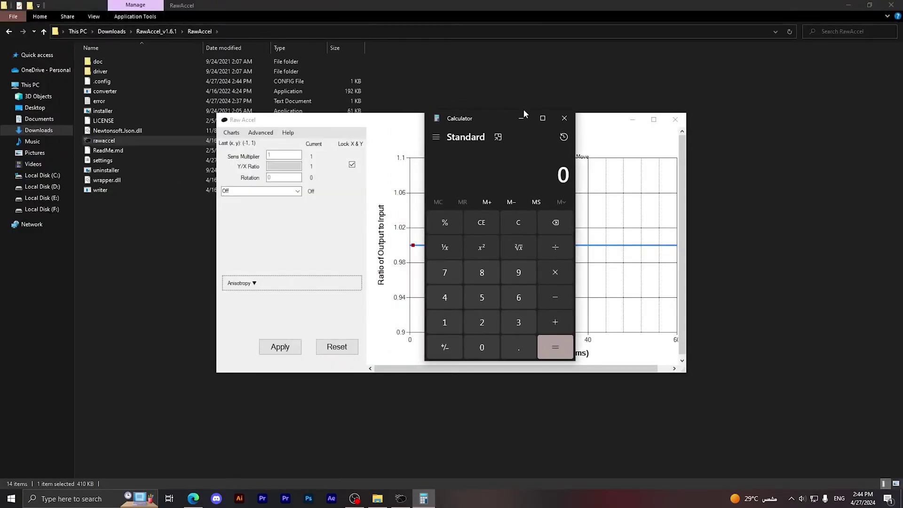
{"action": "left_click_drag", "start_coordinate": [488, 115], "coordinate": [107, 117]}
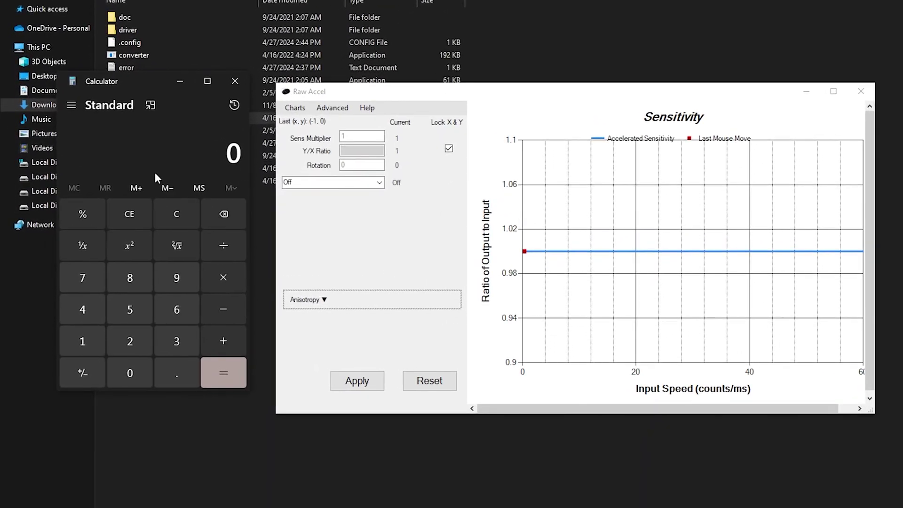
{"action": "left_click", "coordinate": [120, 272]}
{"action": "double_click", "coordinate": [139, 361]}
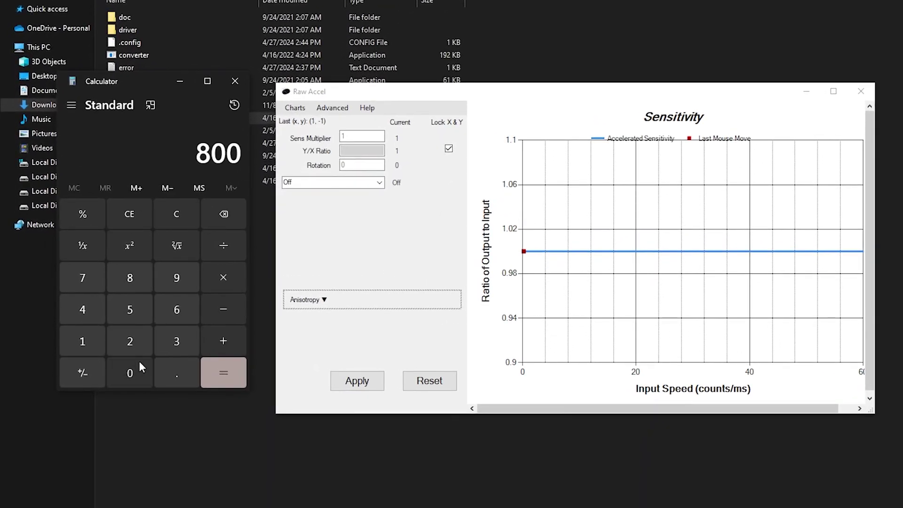
{"action": "left_click_drag", "start_coordinate": [83, 79], "coordinate": [96, 75]}
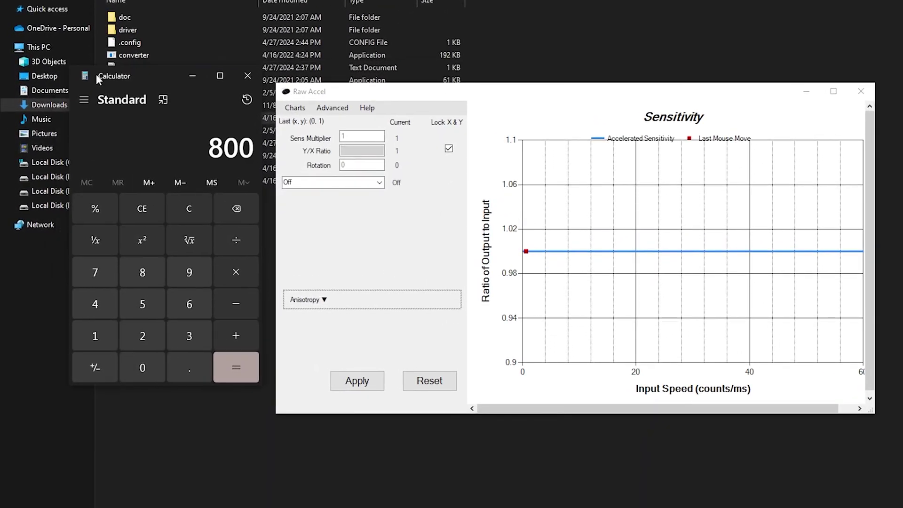
{"action": "left_click", "coordinate": [243, 247]}
{"action": "left_click", "coordinate": [100, 302]}
{"action": "left_click", "coordinate": [141, 369]}
{"action": "left_click", "coordinate": [141, 369]}
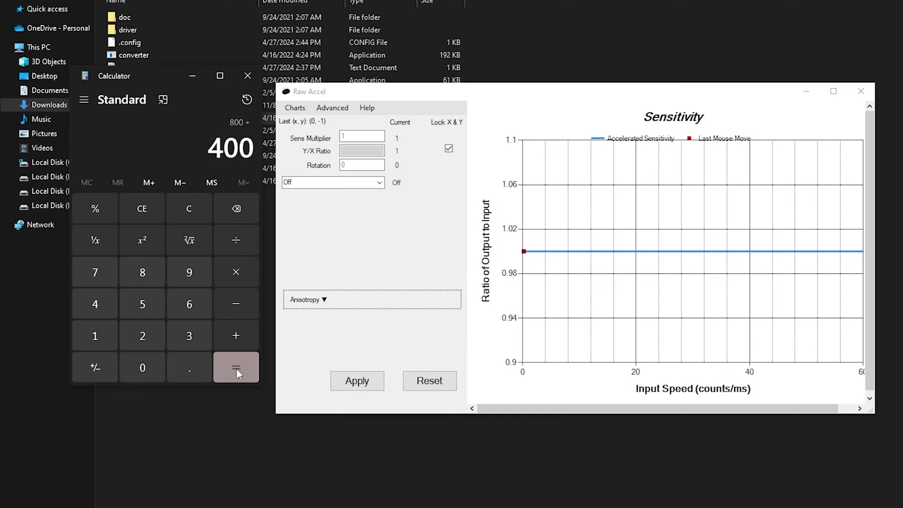
{"action": "left_click", "coordinate": [236, 368]}
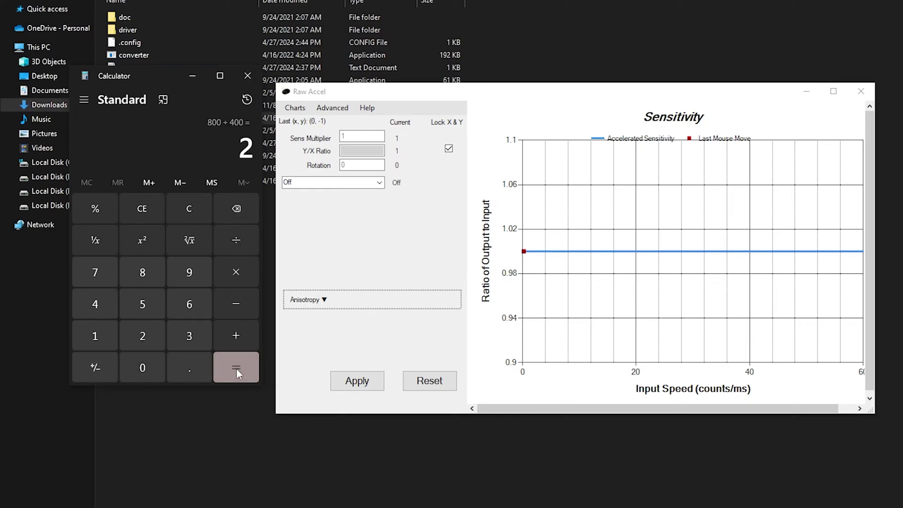
Copy the result 2 into Raw Accel's Sens Multiplier and apply it
{"action": "left_click", "coordinate": [244, 150]}
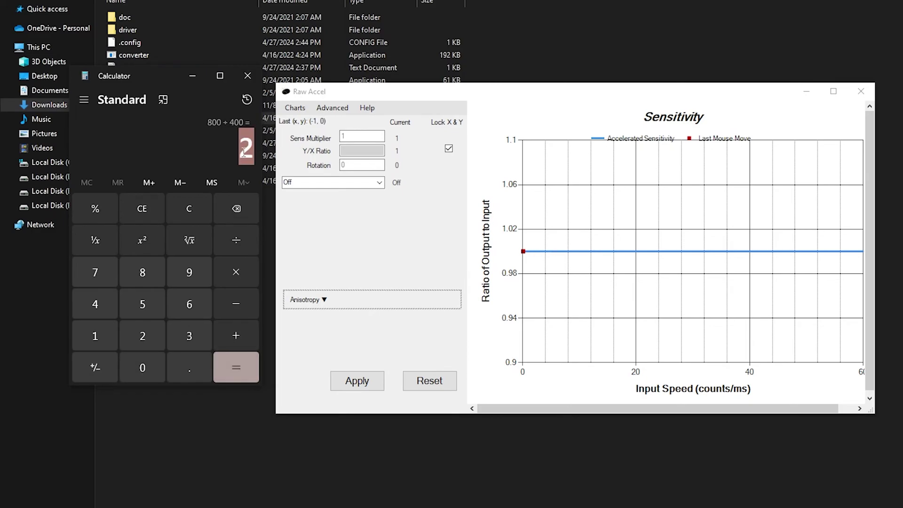
{"action": "key", "text": "ctrl+c"}
{"action": "left_click", "coordinate": [352, 136]}
{"action": "double_click", "coordinate": [352, 136]}
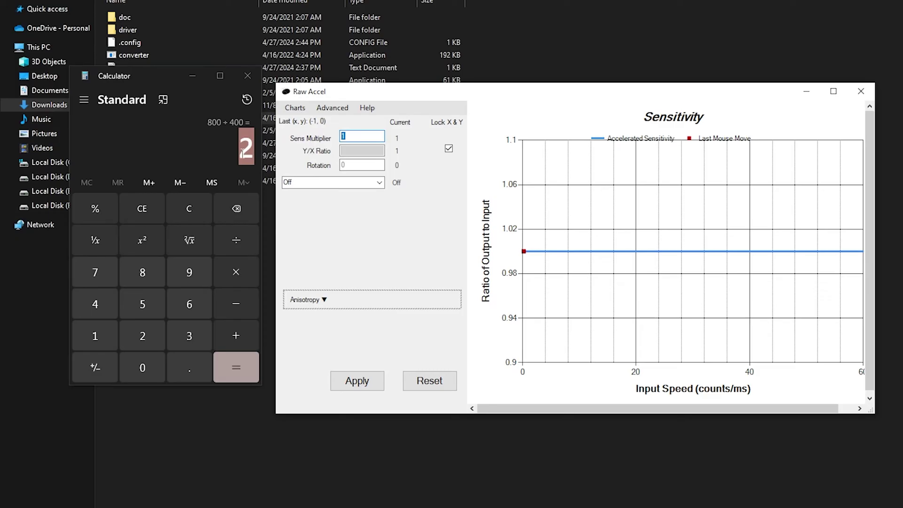
{"action": "key", "text": "ctrl+v"}
{"action": "left_click", "coordinate": [366, 383]}
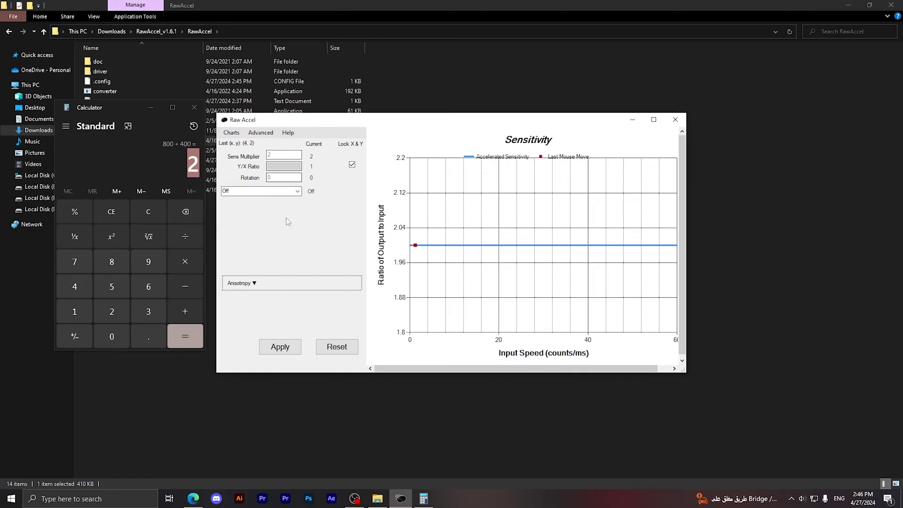
Reset Raw Accel, restoring Sens Multiplier 1 and a flat 1.0 sensitivity chart
{"action": "left_click", "coordinate": [350, 347]}
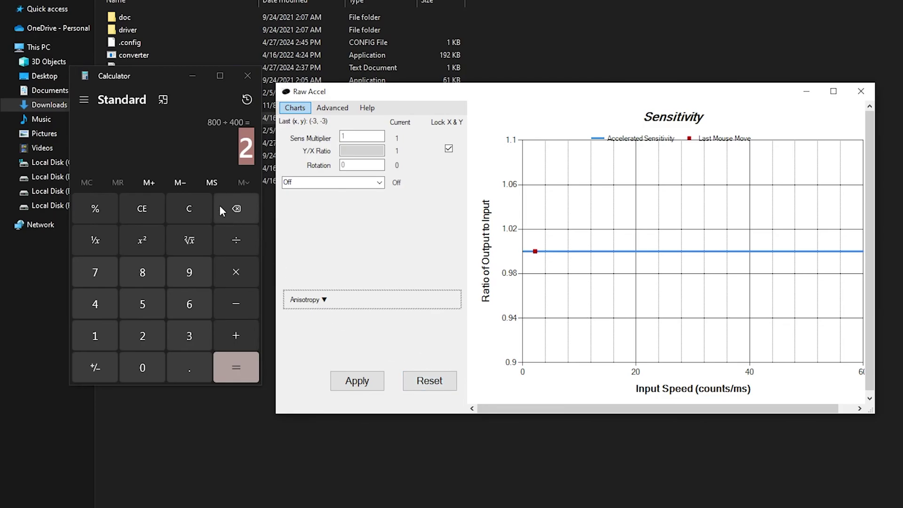
Clear Calculator and compute 1000 ÷ 400, giving 2.5
{"action": "left_click", "coordinate": [186, 209]}
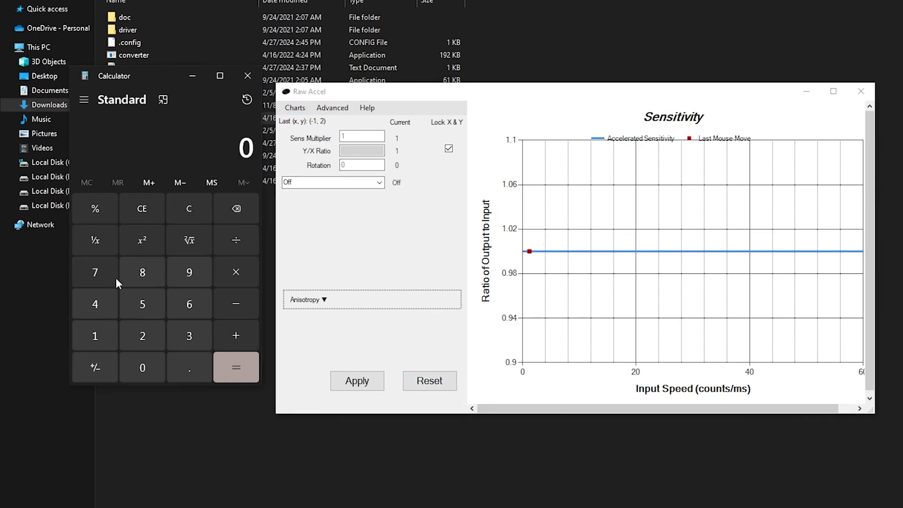
{"action": "left_click", "coordinate": [103, 337]}
{"action": "left_click", "coordinate": [131, 359]}
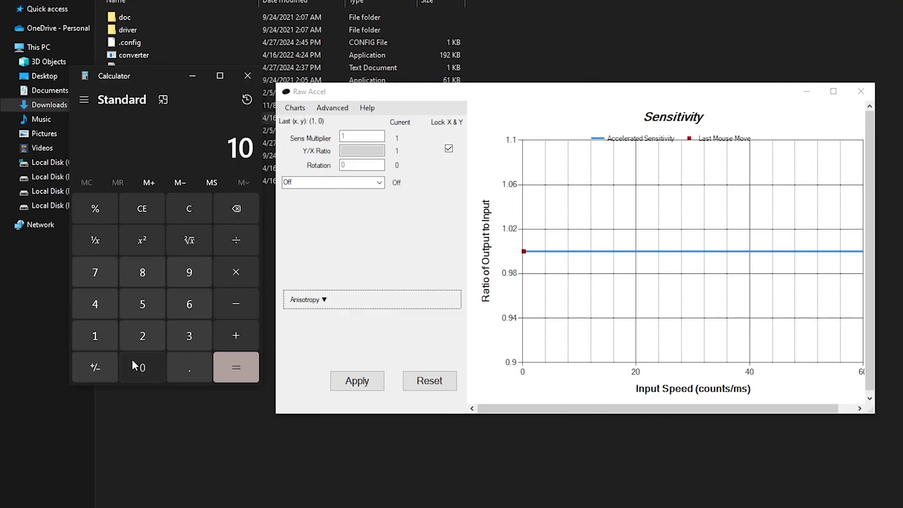
{"action": "left_click", "coordinate": [131, 359]}
{"action": "left_click", "coordinate": [136, 357]}
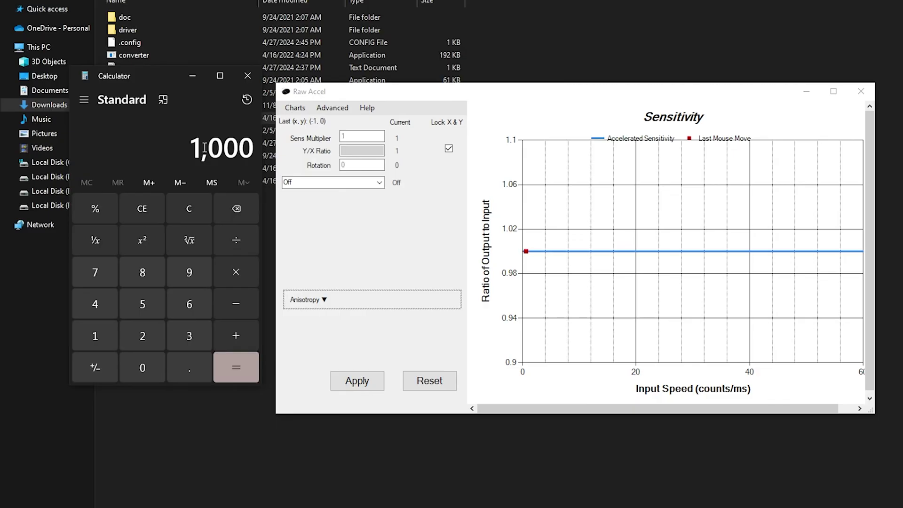
{"action": "left_click", "coordinate": [240, 242]}
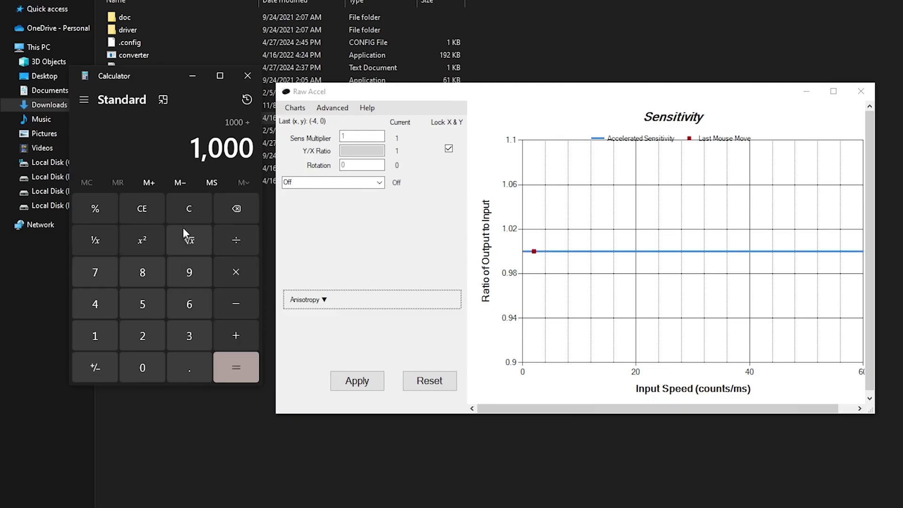
{"action": "left_click", "coordinate": [94, 304]}
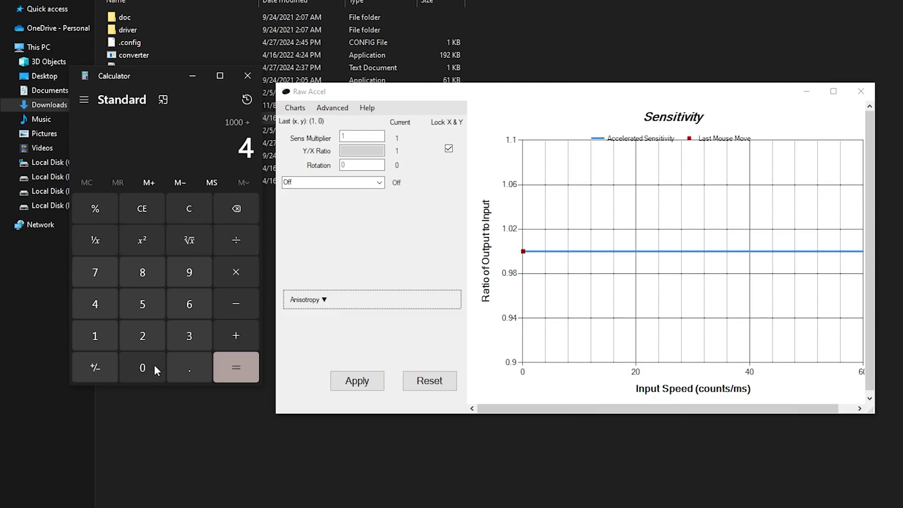
{"action": "double_click", "coordinate": [154, 365]}
{"action": "left_click", "coordinate": [229, 366]}
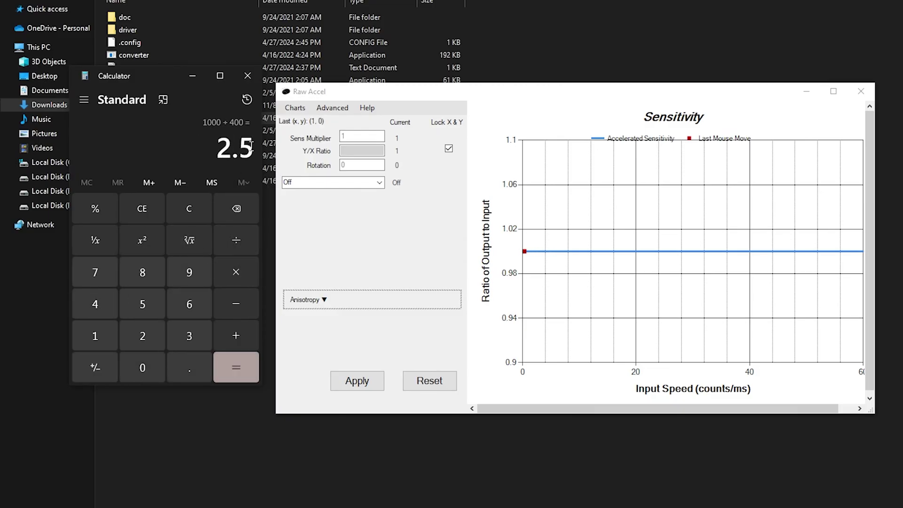
Copy the 2.5 result into Raw Accel's Sens Multiplier field, replacing 1
{"action": "left_click", "coordinate": [221, 151]}
{"action": "double_click", "coordinate": [357, 135]}
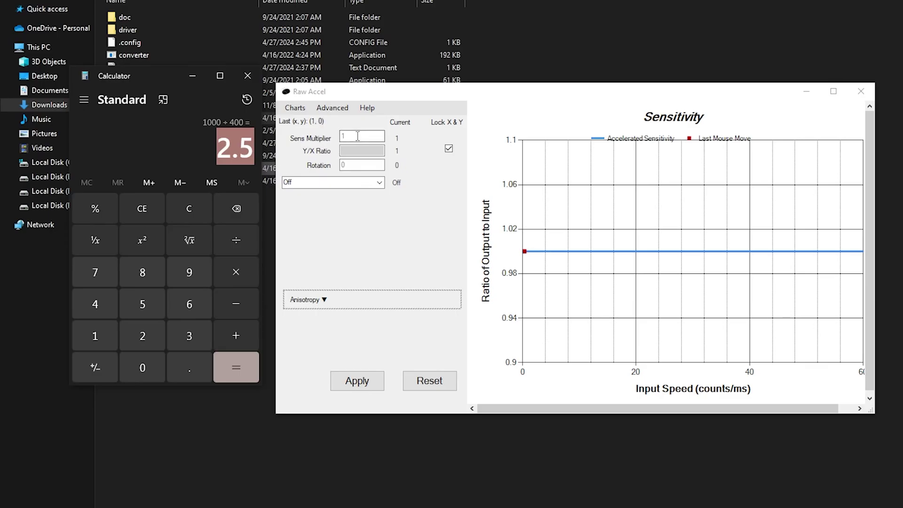
{"action": "key", "text": "ctrl+v"}
Apply the 2.5 Sens Multiplier, then reset it back to 1
{"action": "left_click", "coordinate": [373, 385]}
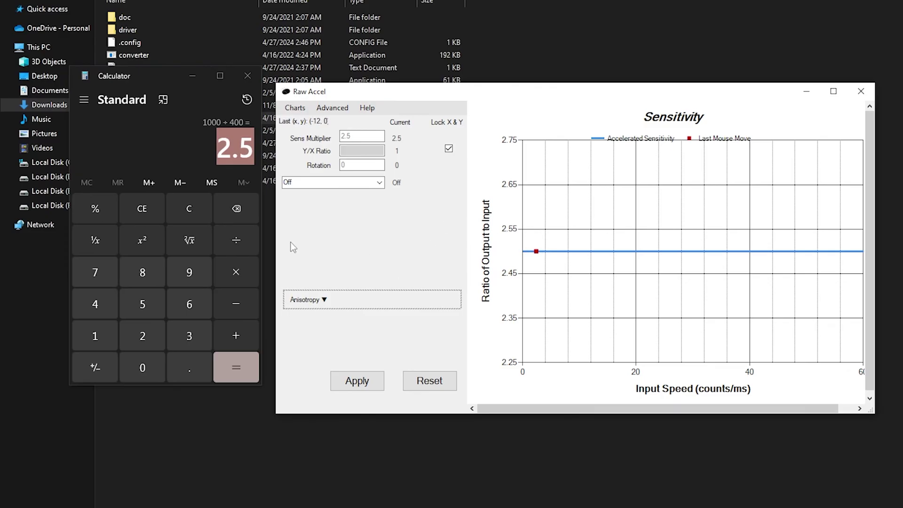
{"action": "left_click", "coordinate": [409, 380]}
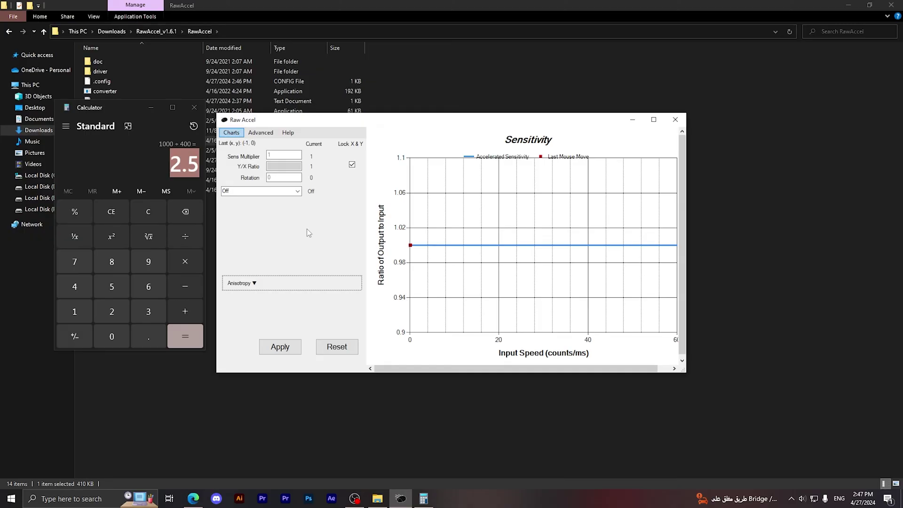
Move focus off the Sens Multiplier field and minimise all windows with Win+D
{"action": "key", "text": "Tab"}
{"action": "key", "text": "super+d"}
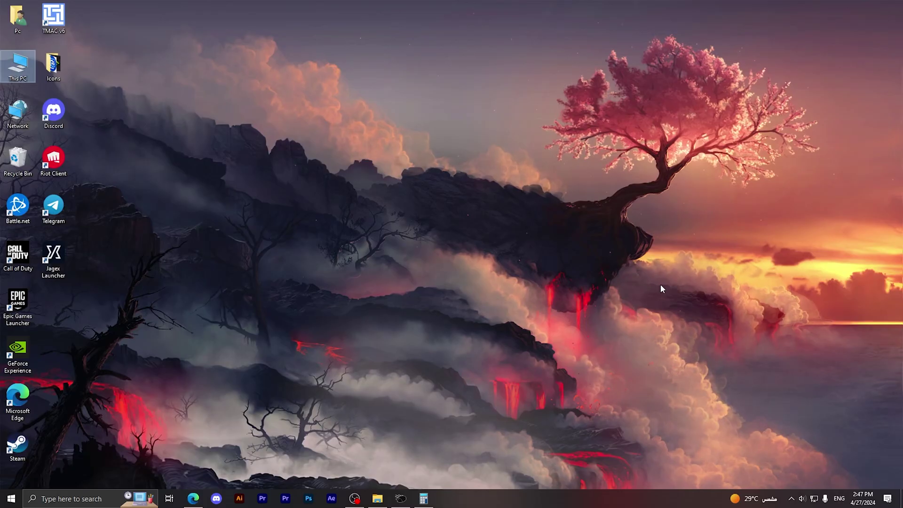